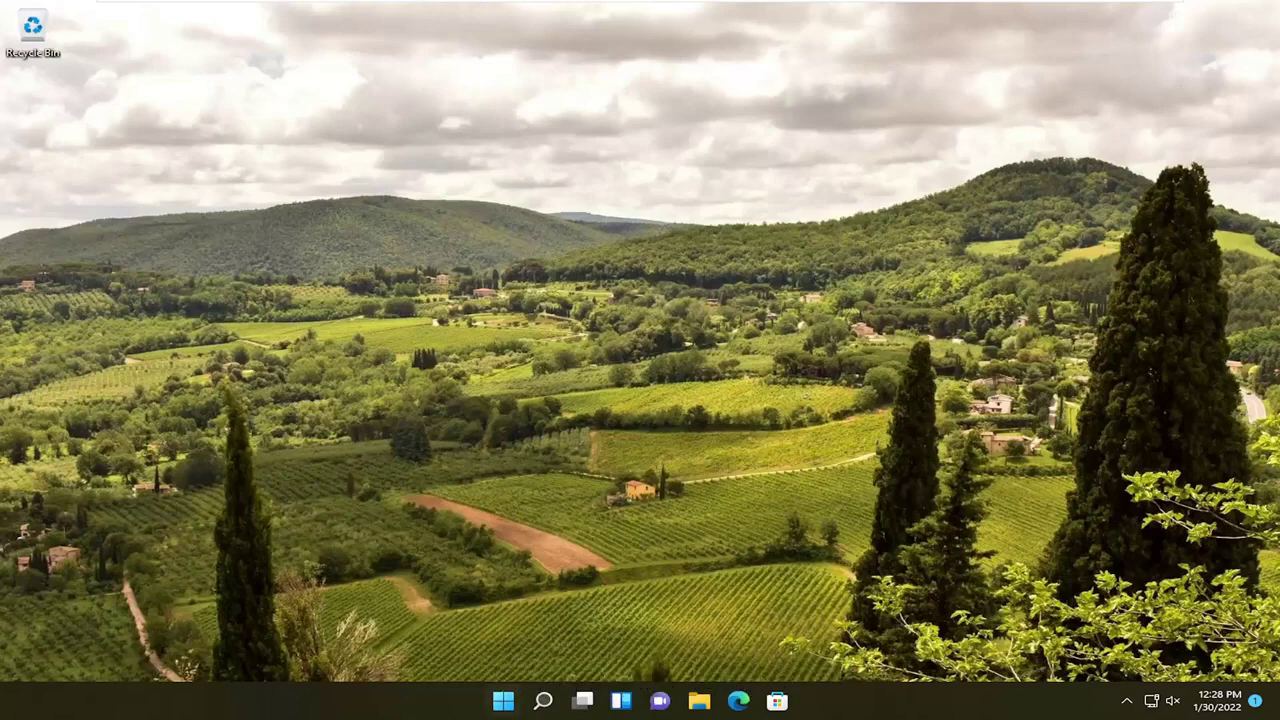
# Step: Launch Services from search and inspect the RPC and RPC Locator service details
pyautogui.click(543, 702)
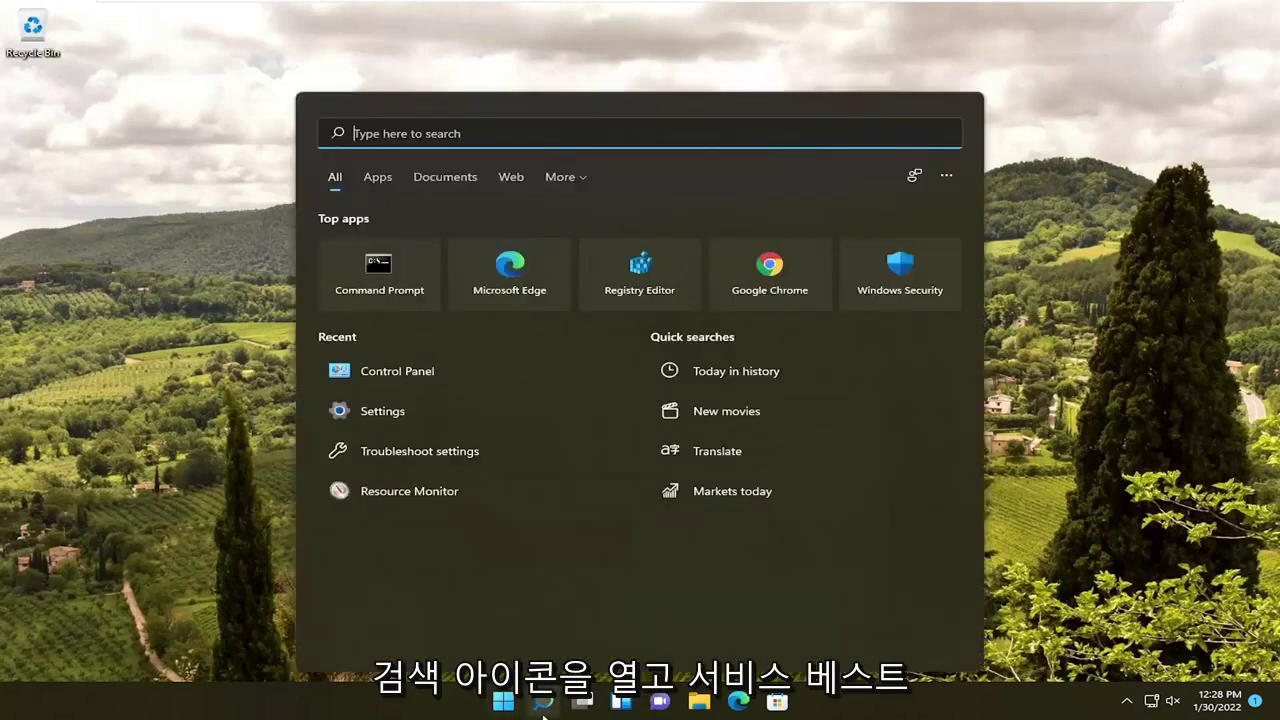
pyautogui.write('services')
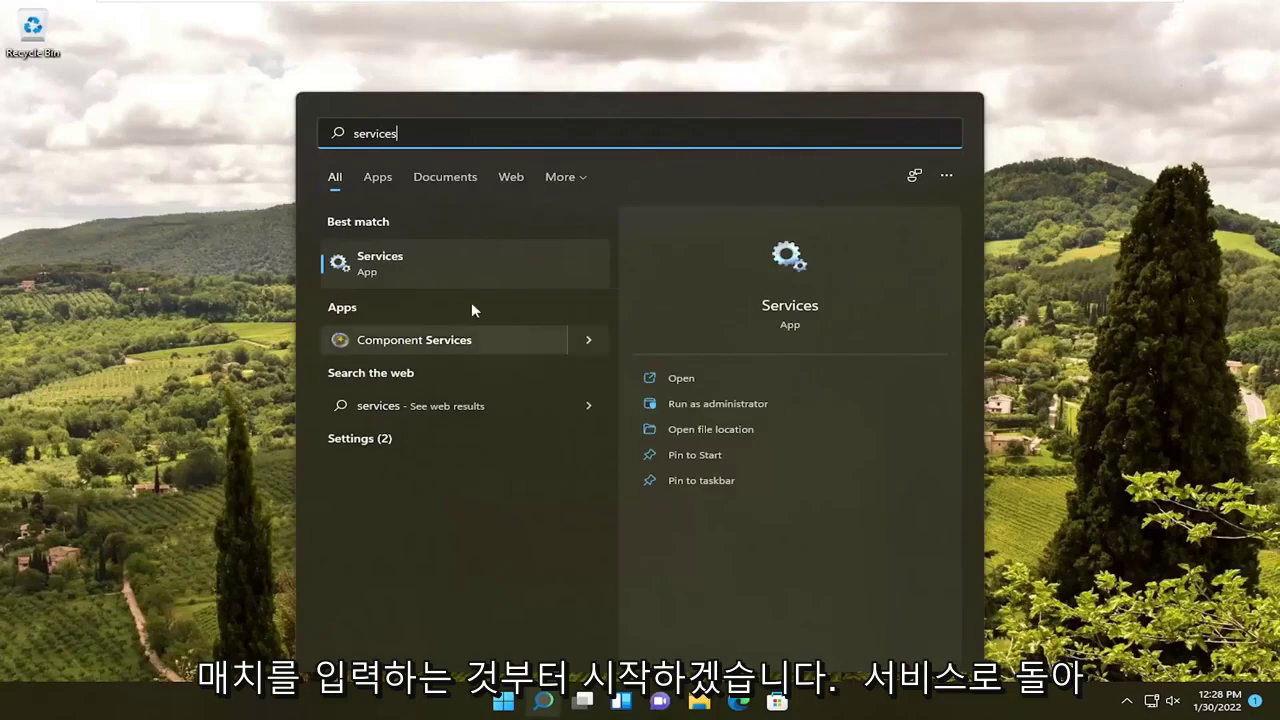
pyautogui.click(382, 262)
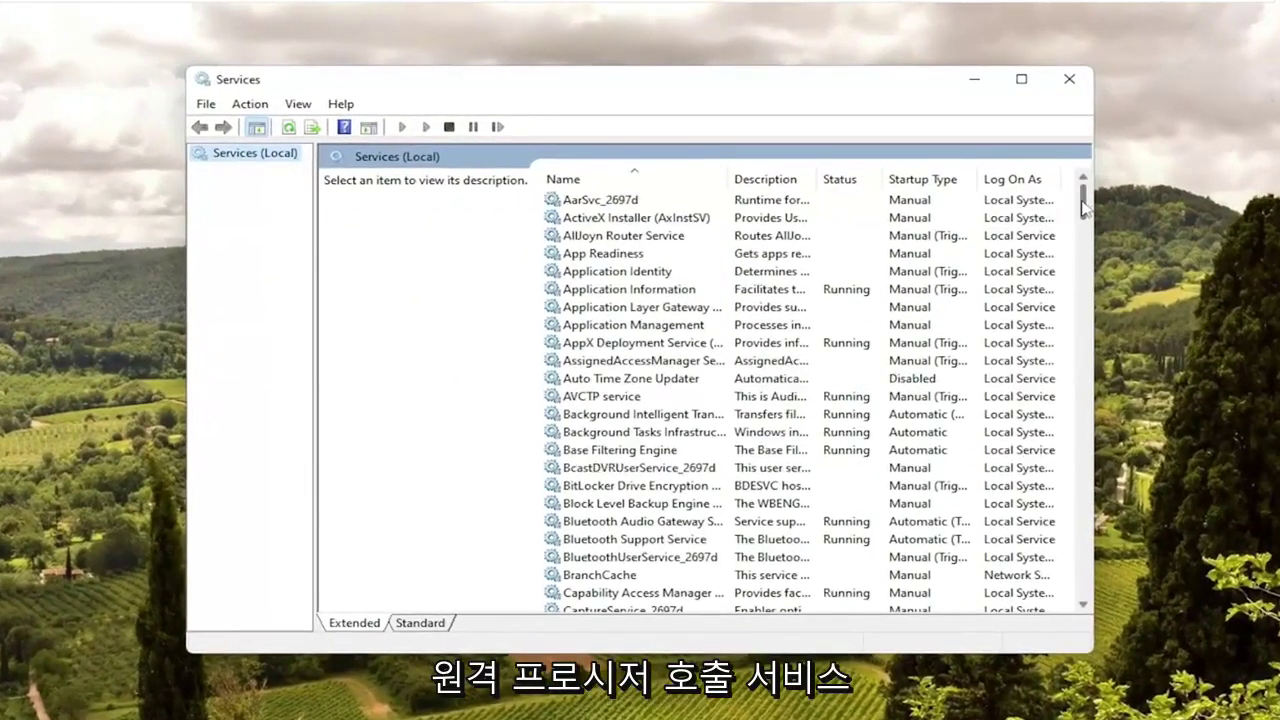
pyautogui.moveTo(1037, 181); pyautogui.dragTo(1052, 445)
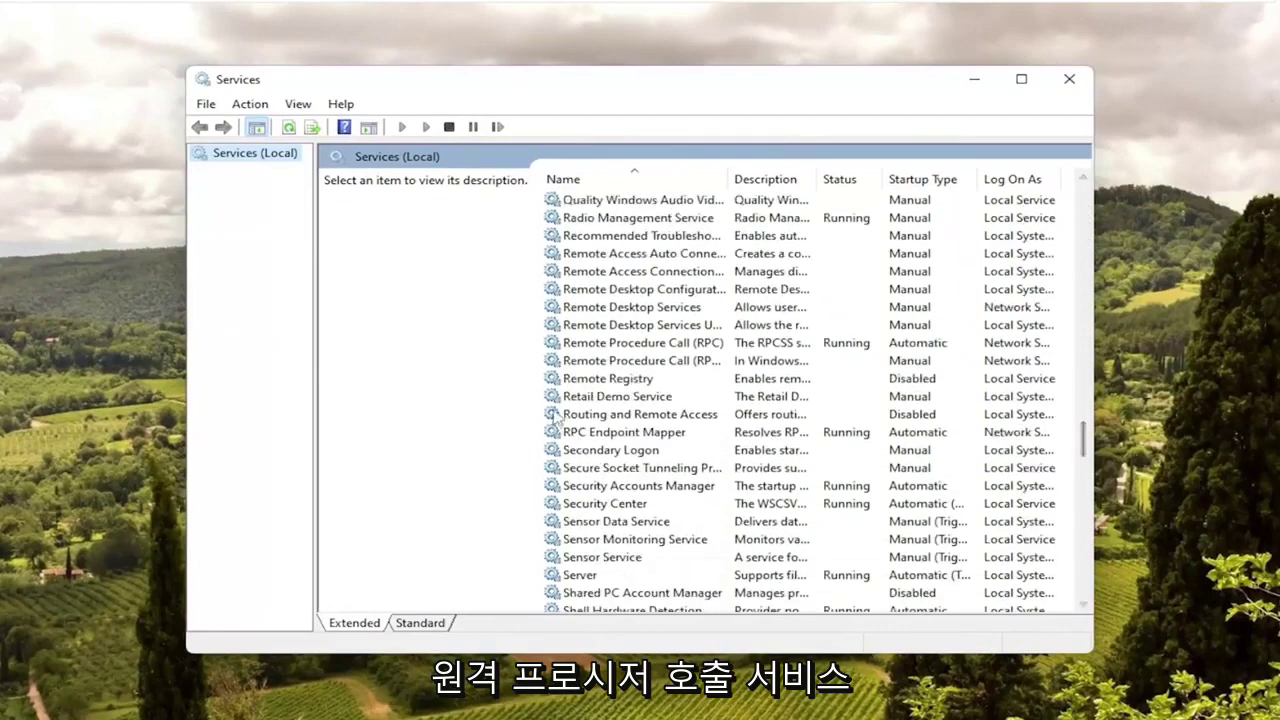
pyautogui.click(622, 360)
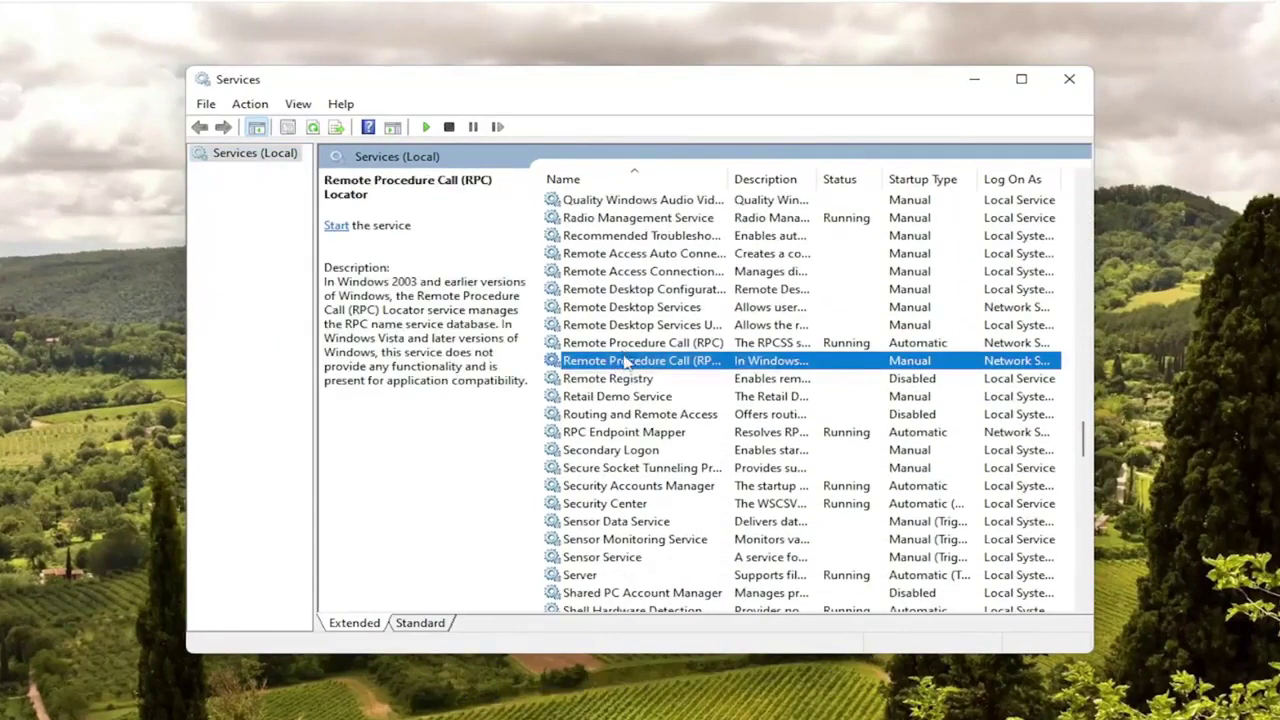
pyautogui.click(628, 344)
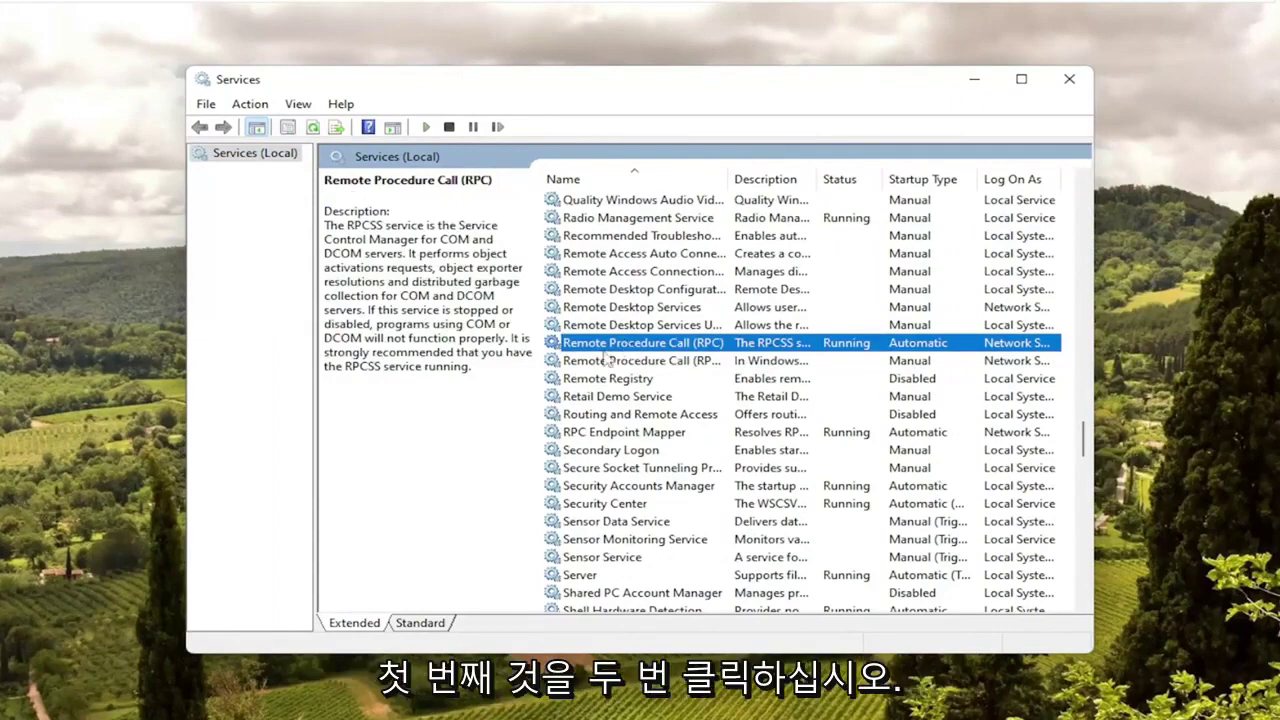
pyautogui.doubleClick(604, 344)
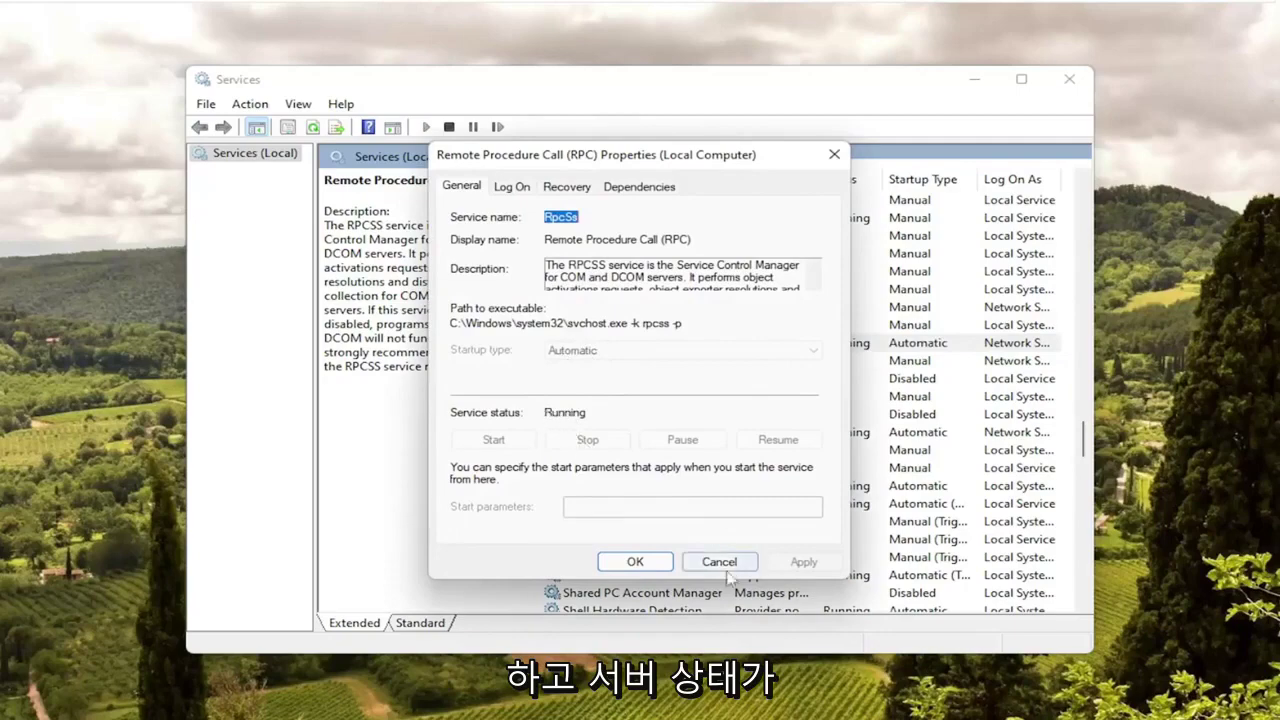
pyautogui.click(655, 563)
# Step: Set RPC Locator's startup type to Automatic, start the service, and apply
pyautogui.doubleClick(645, 361)
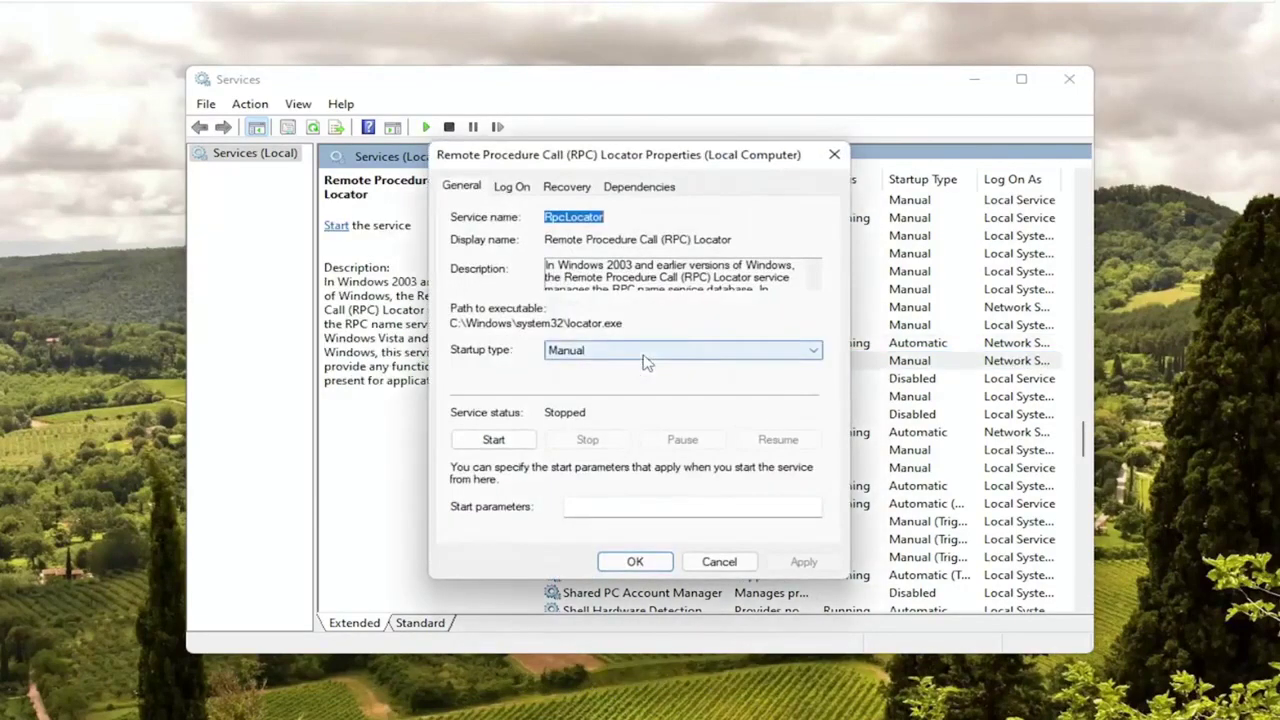
pyautogui.click(589, 352)
pyautogui.click(575, 380)
pyautogui.click(493, 439)
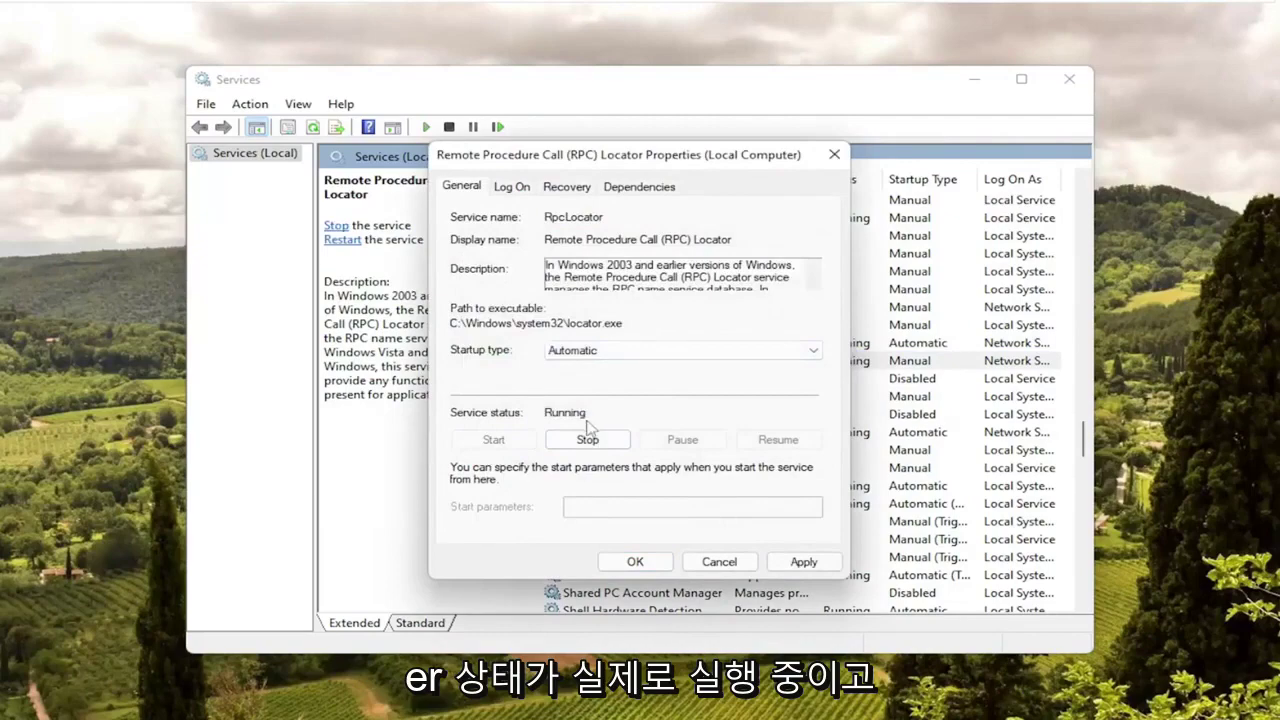
pyautogui.click(806, 561)
pyautogui.click(635, 561)
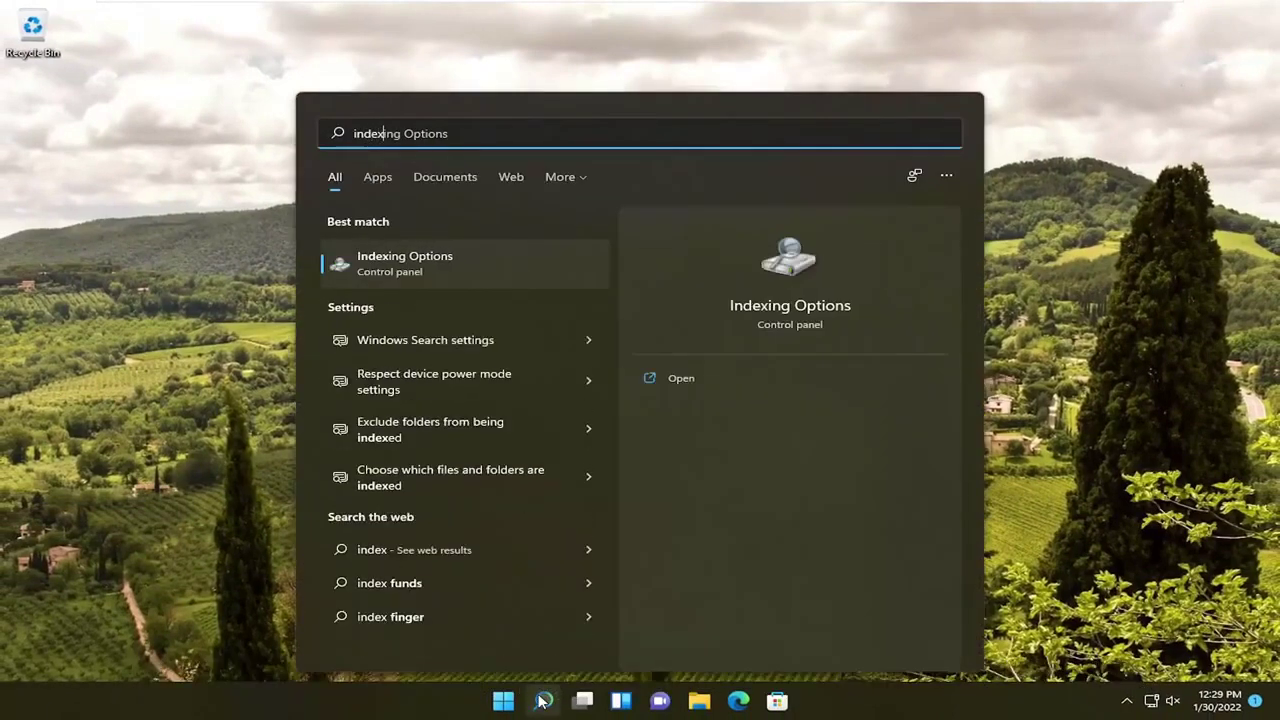
# Step: Rebuild the search index from Indexing Options' Advanced settings
pyautogui.click(424, 263)
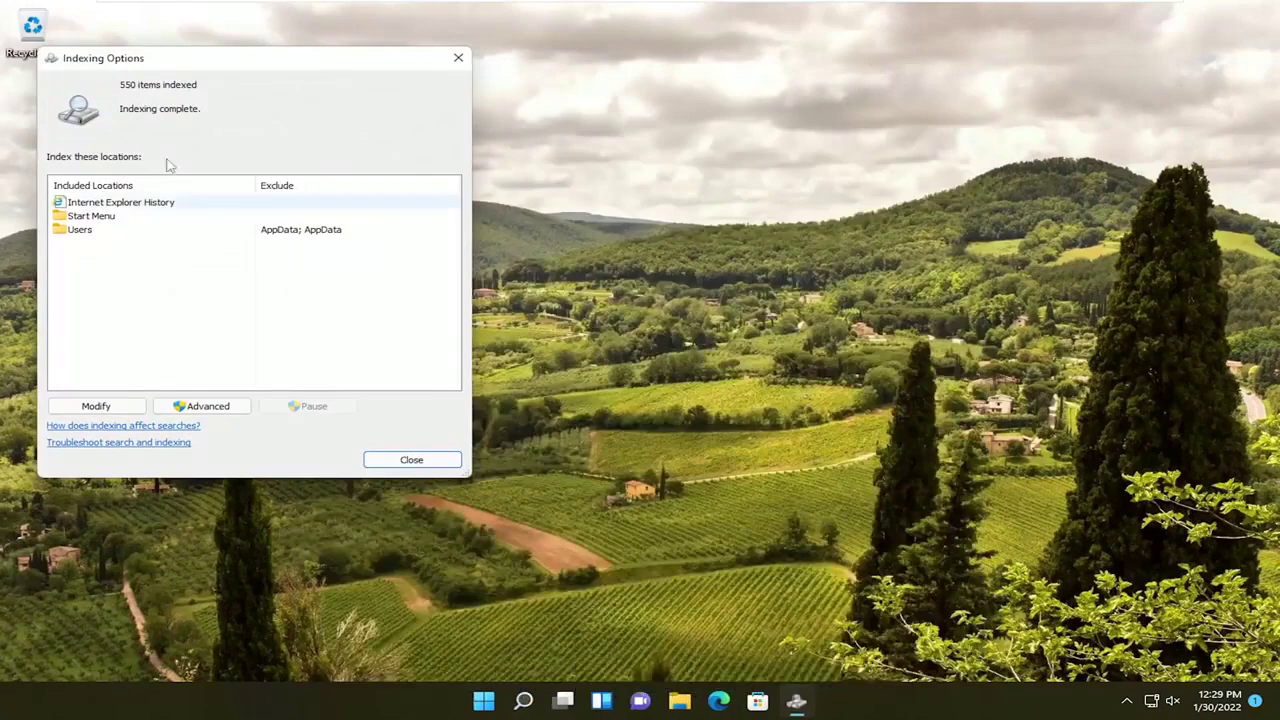
pyautogui.moveTo(180, 68); pyautogui.dragTo(300, 66)
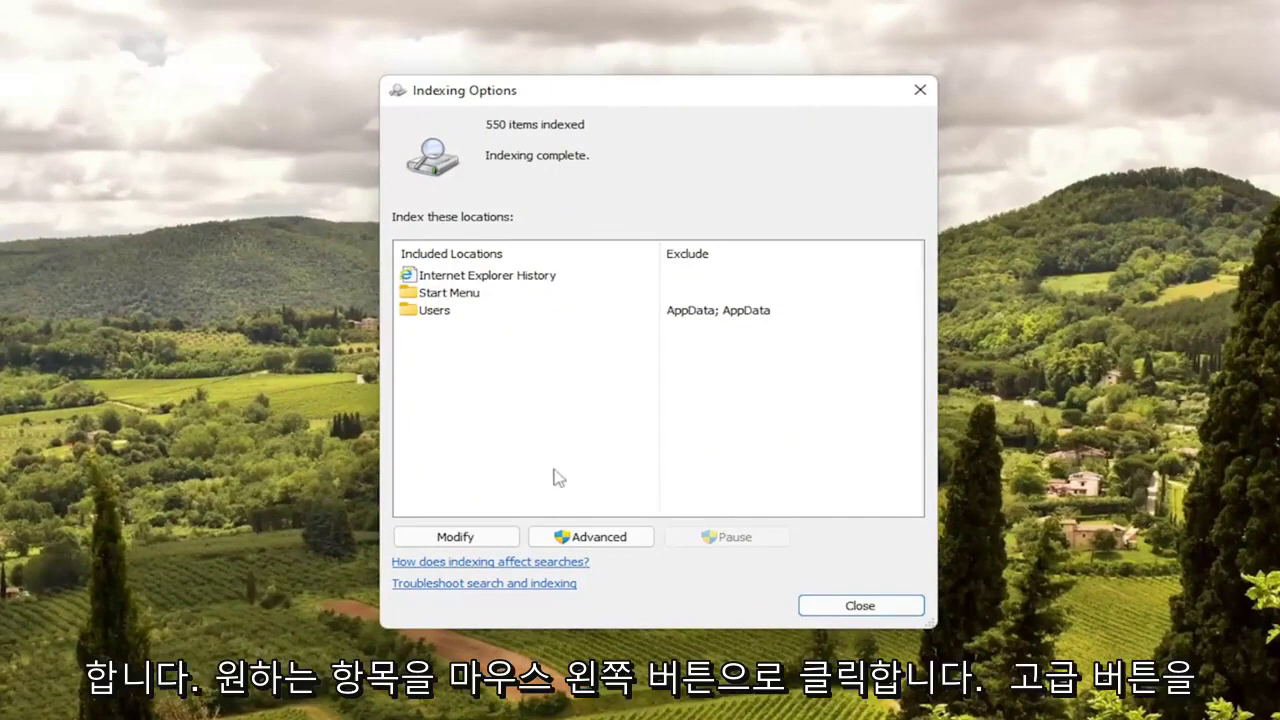
pyautogui.click(589, 538)
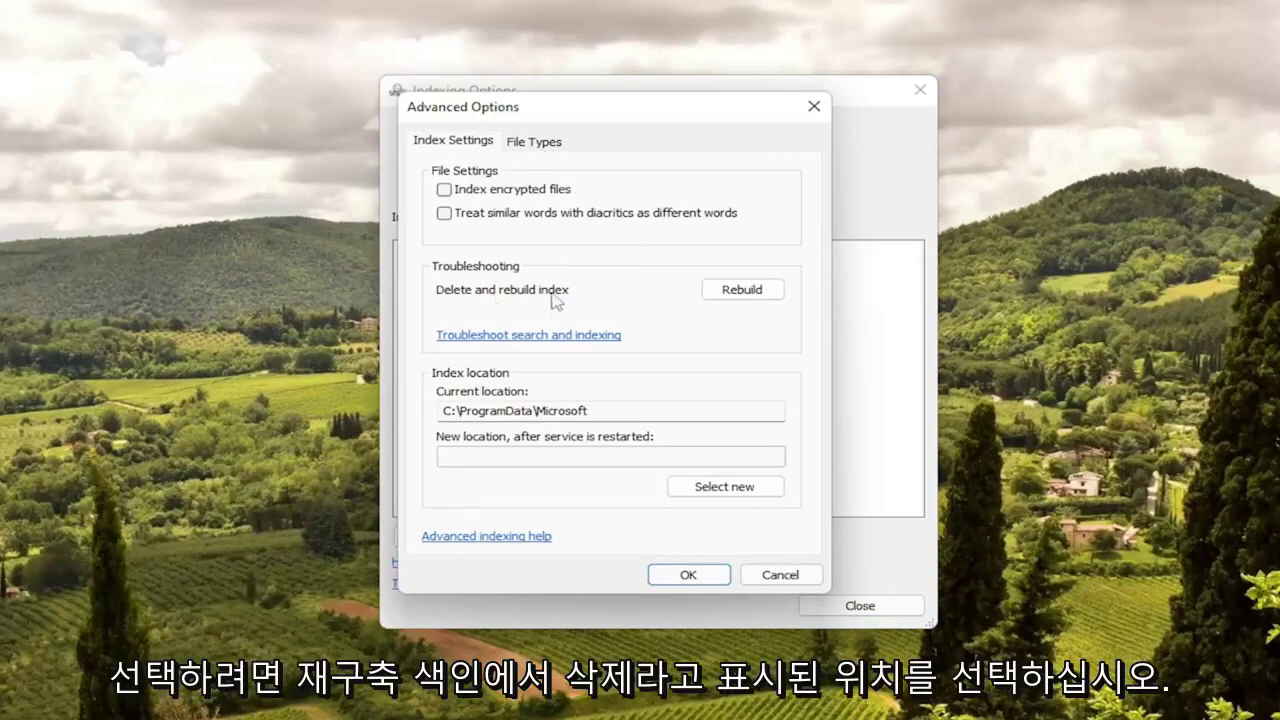
pyautogui.click(745, 294)
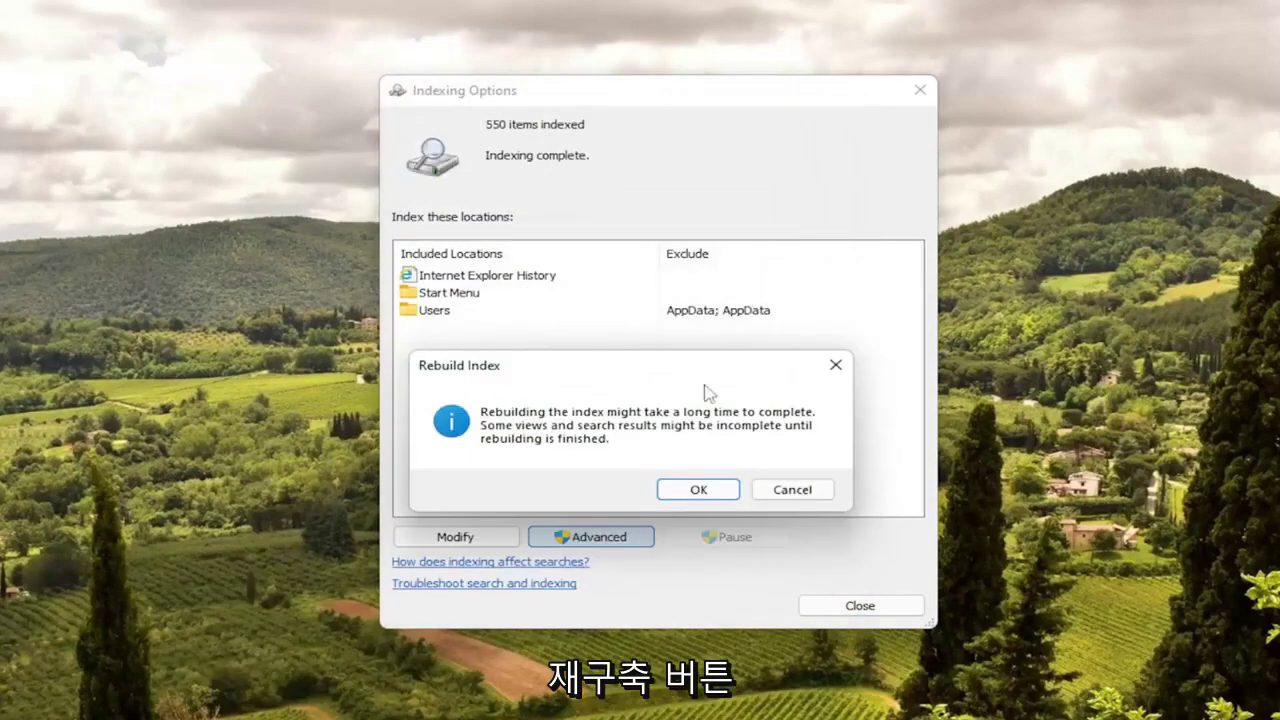
pyautogui.click(699, 490)
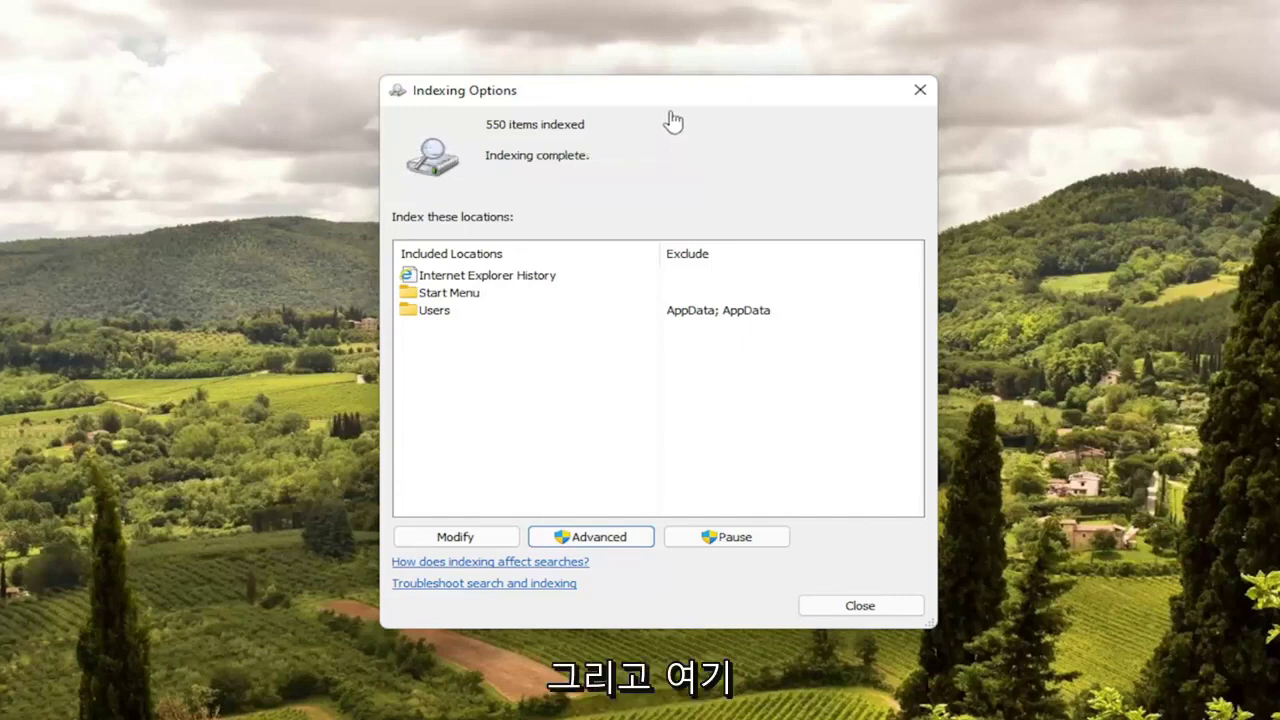
# Step: Close Indexing Options, start Command Prompt as administrator, and enter sfc /scannow
pyautogui.click(920, 89)
pyautogui.press('super+s')
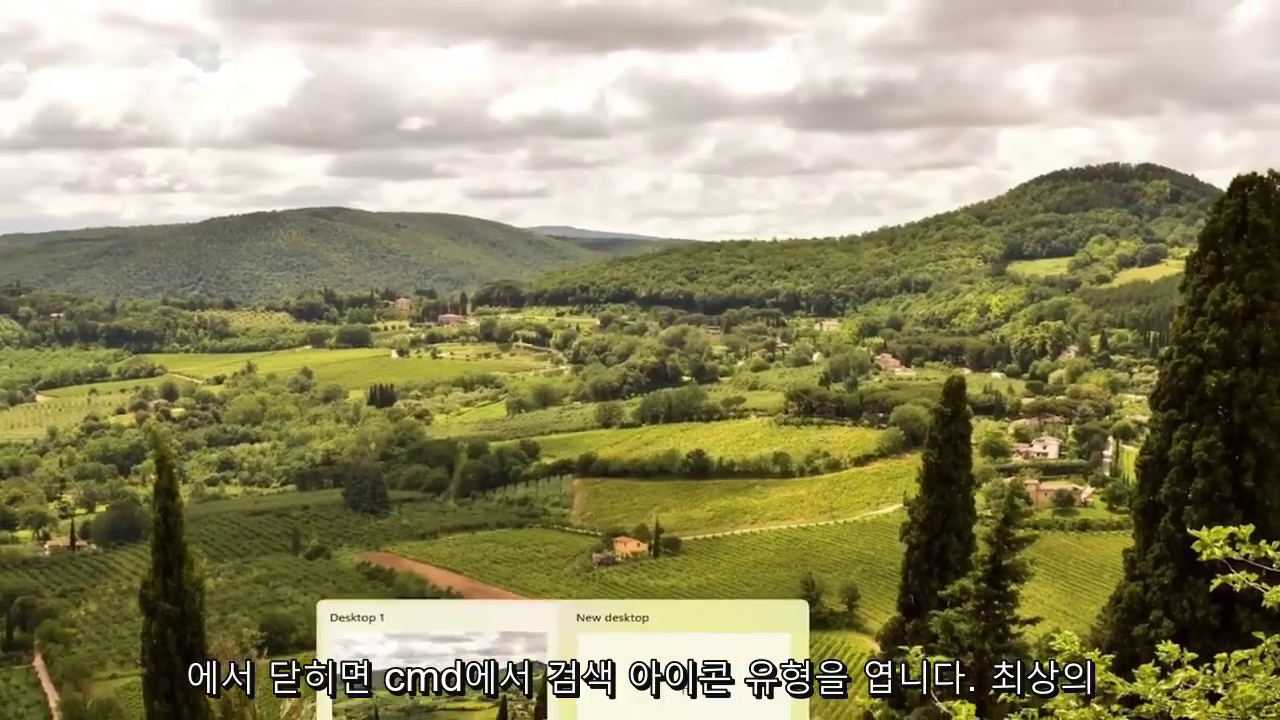
pyautogui.write('cmd')
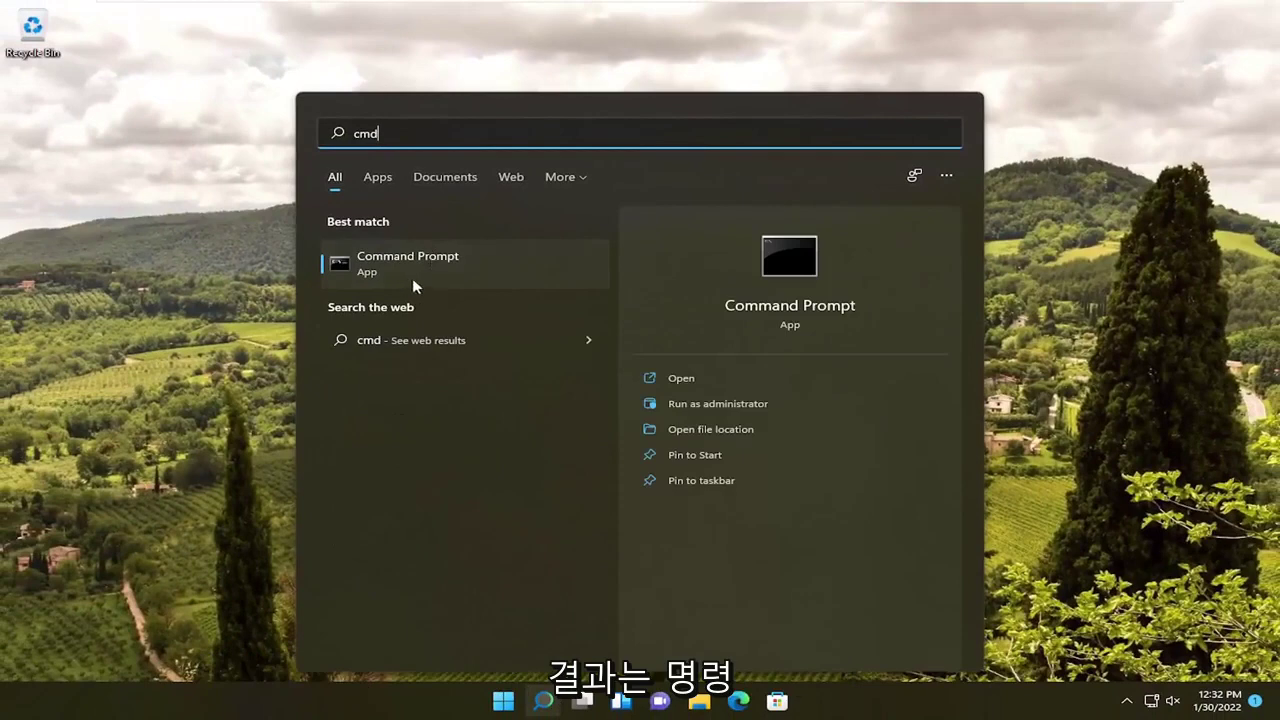
pyautogui.rightClick(454, 276)
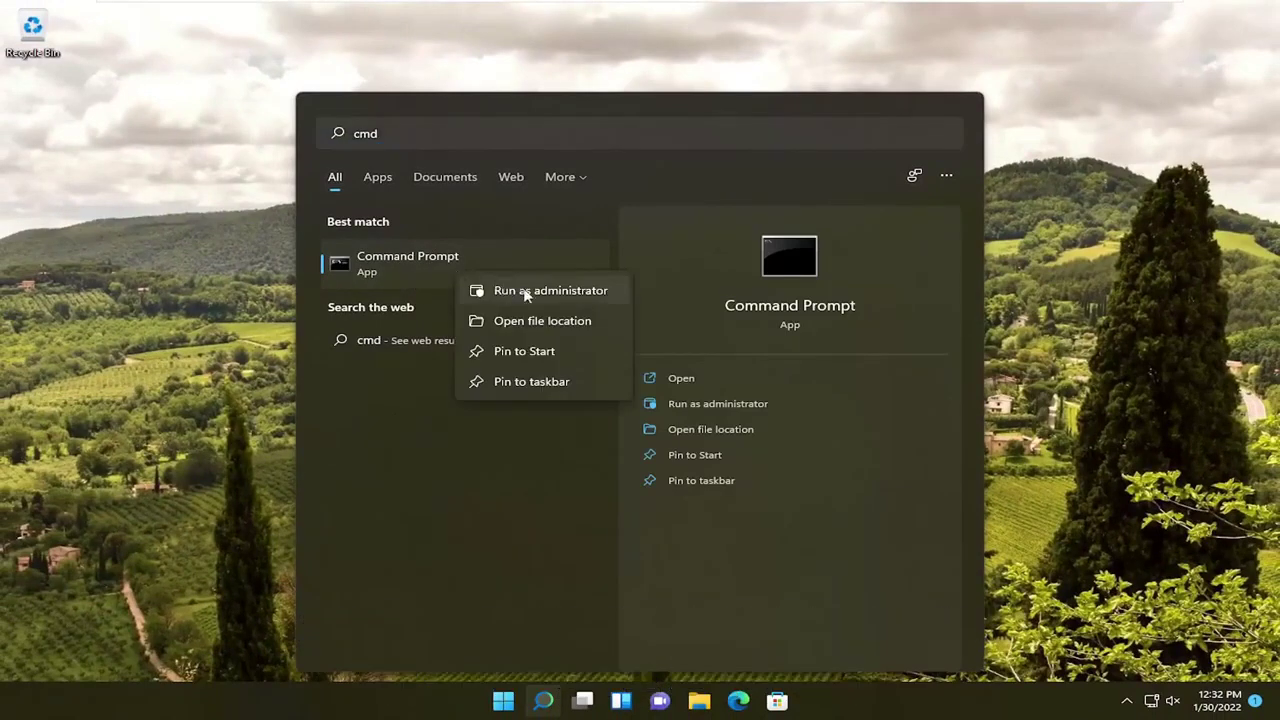
pyautogui.press('Escape')
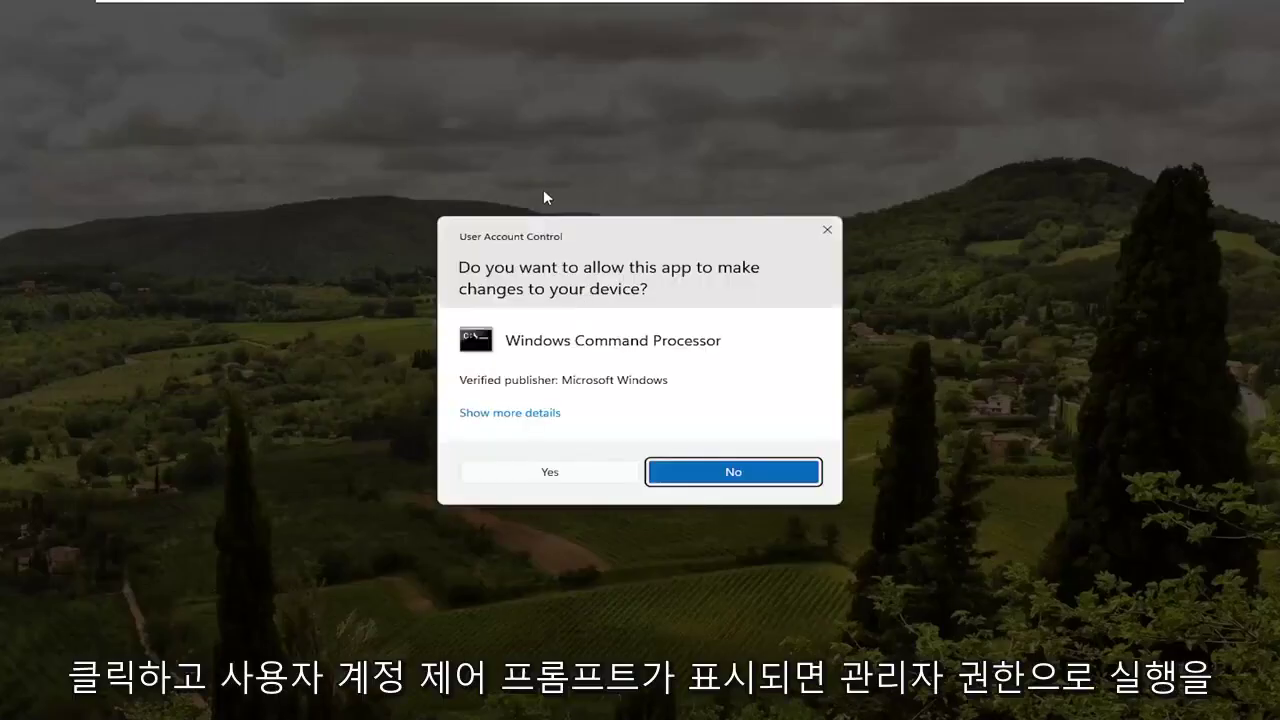
pyautogui.click(560, 478)
pyautogui.moveTo(479, 37); pyautogui.dragTo(629, 131)
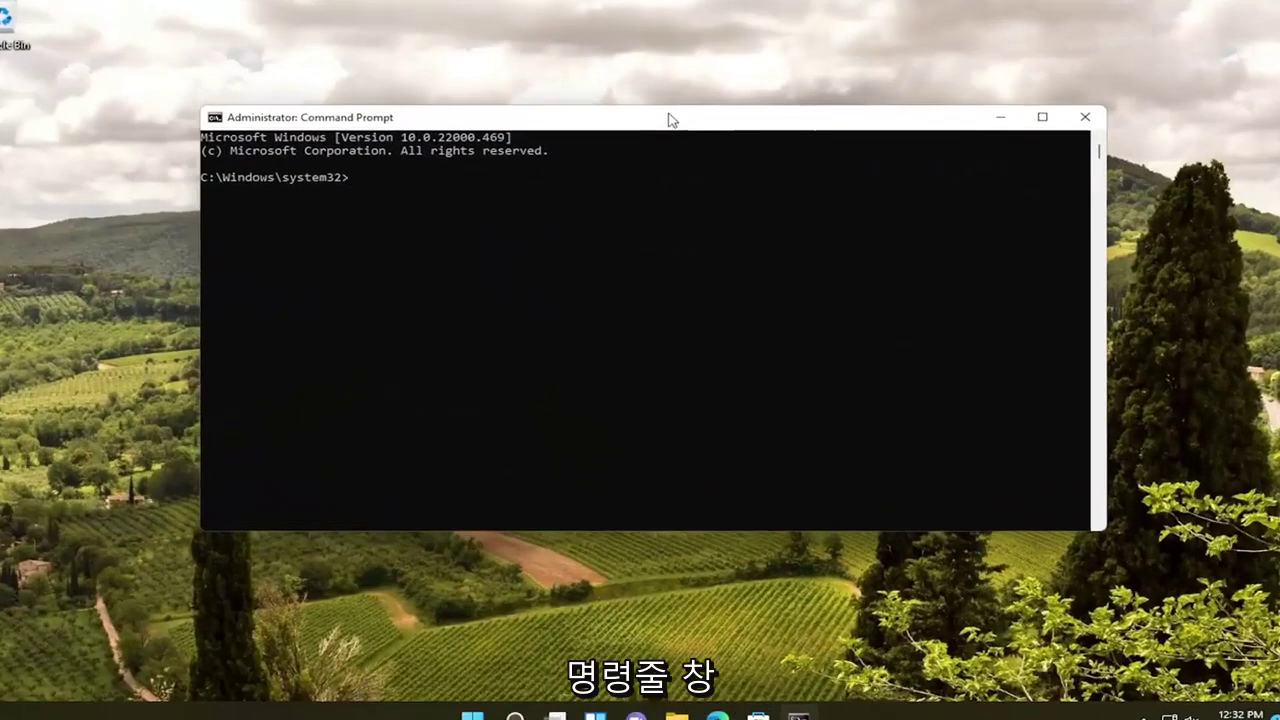
pyautogui.write('sfc')
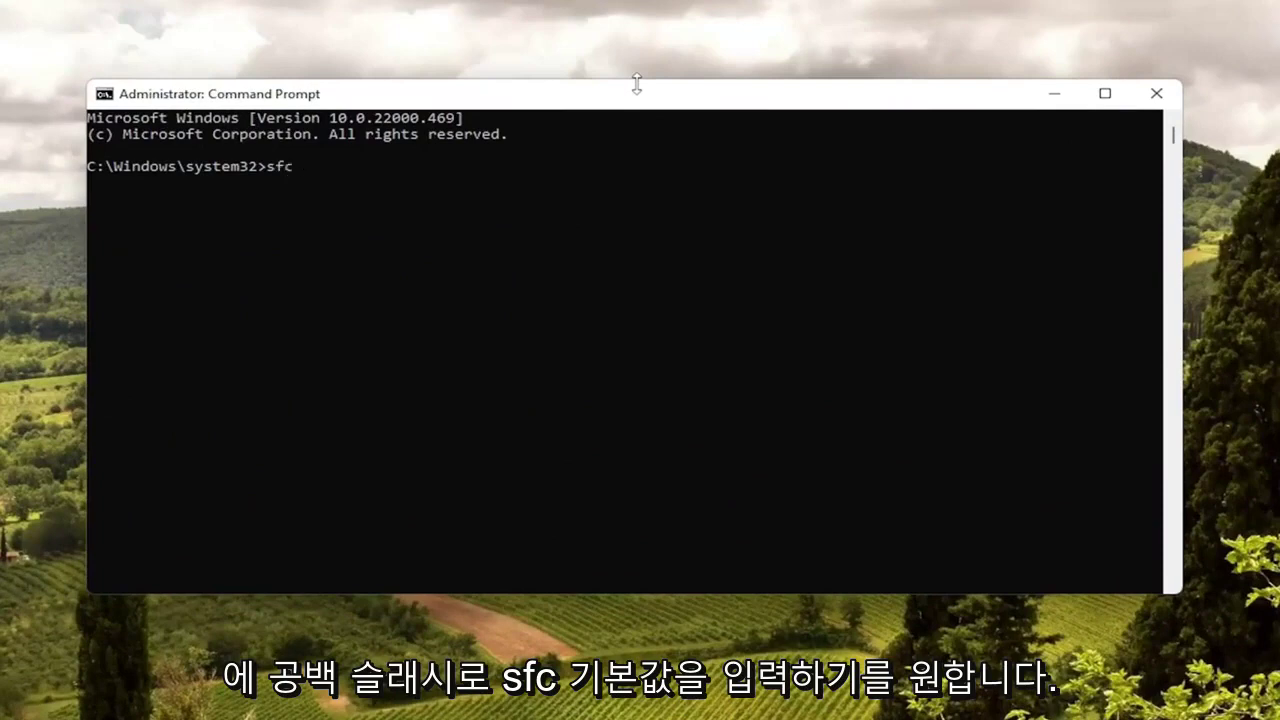
pyautogui.write(' /scannow')
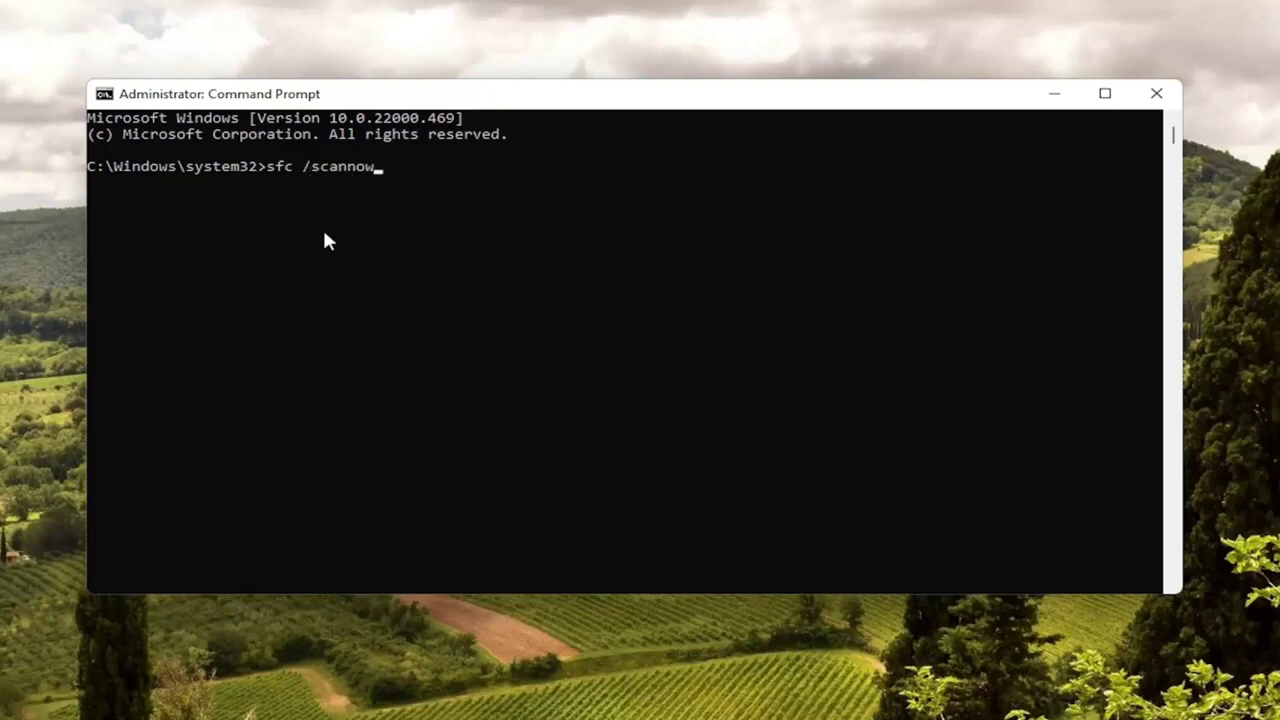
# Step: Run sfc /scannow to 100%, finding no integrity violations
pyautogui.press('Return')
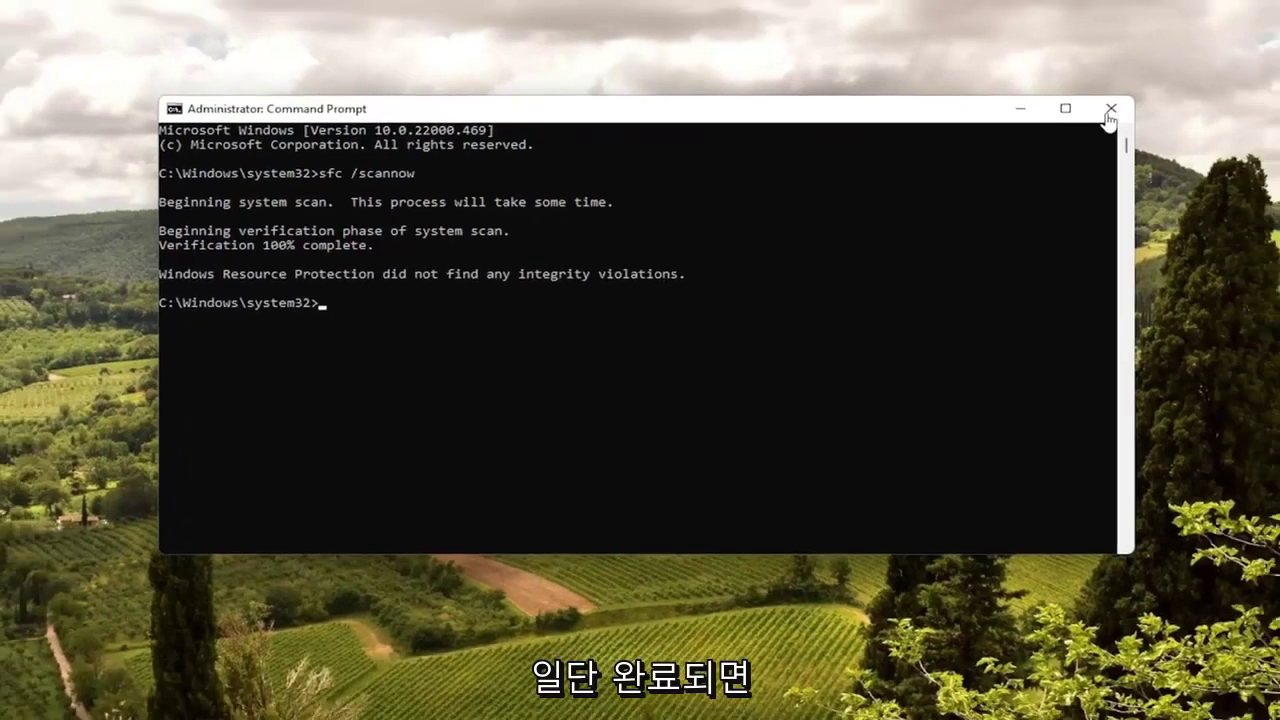
pyautogui.click(1110, 109)
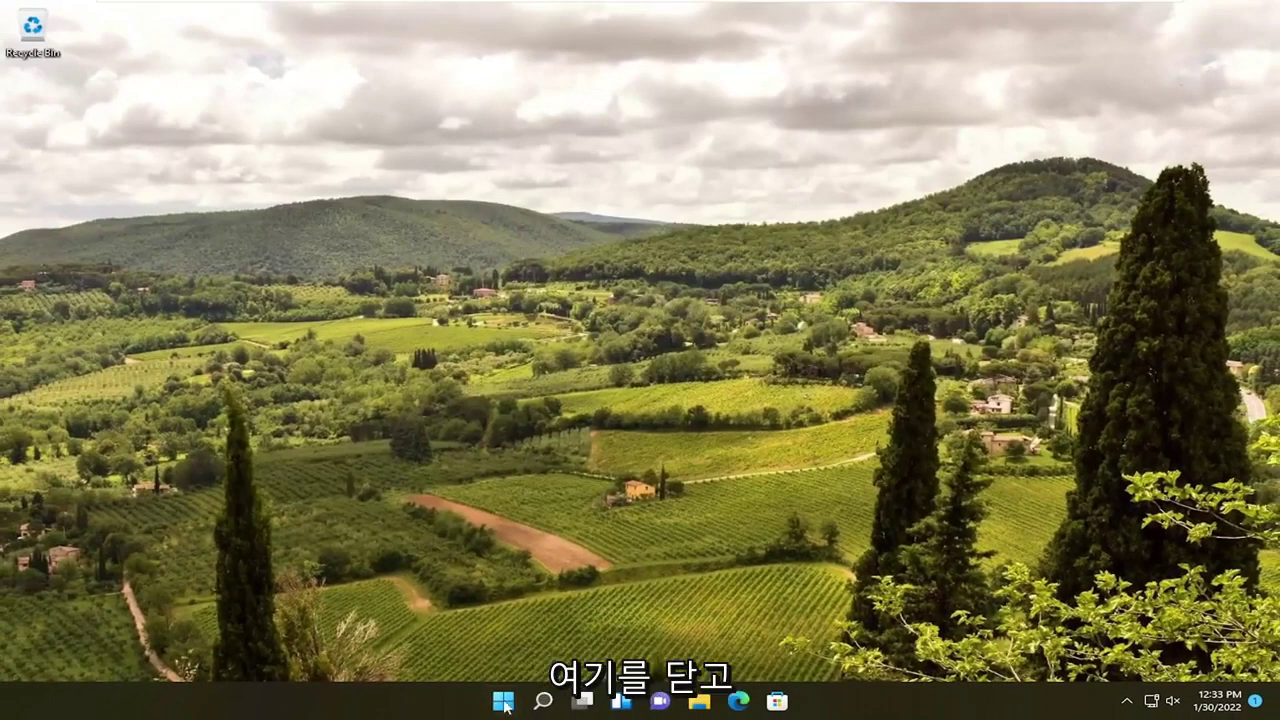